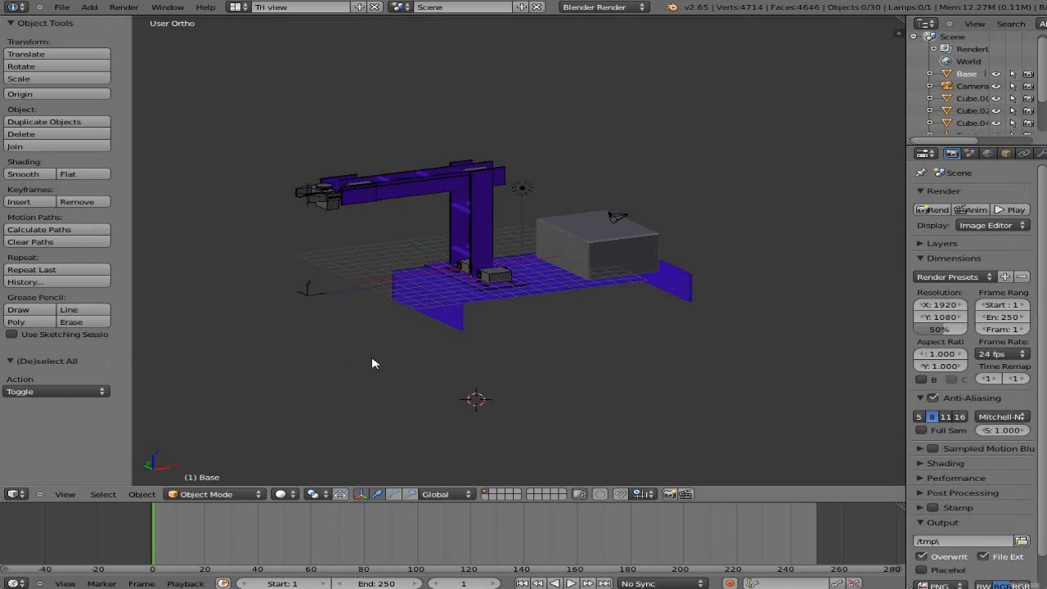
Step: Select the large grey box on the blue base plate, opposite the robot arm
middle_click_drag(339, 327, 327, 304)
scroll(327, 304, "up", 2)
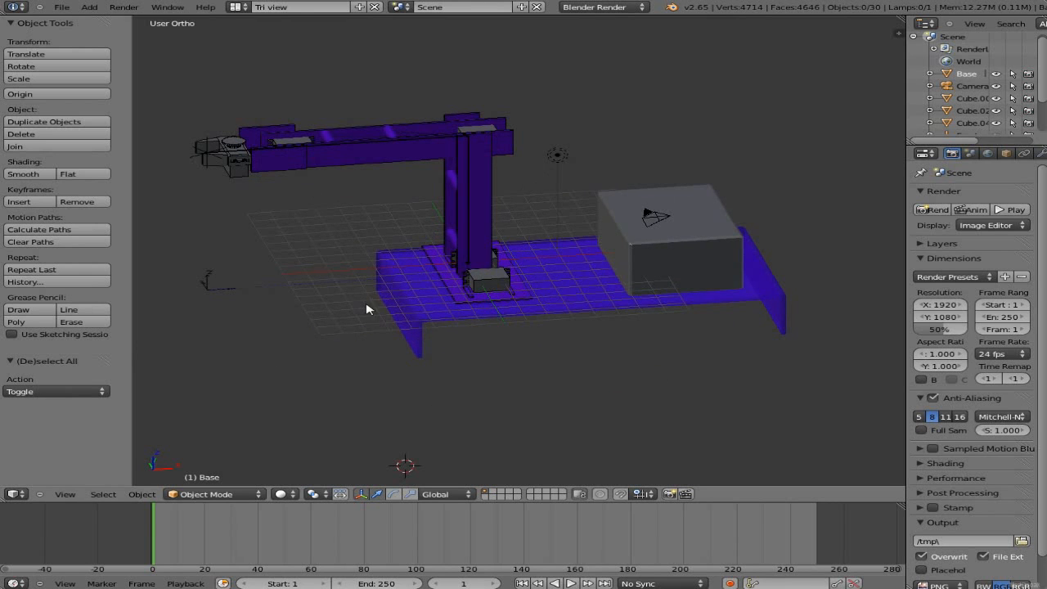
middle_click_drag(367, 306, 404, 330)
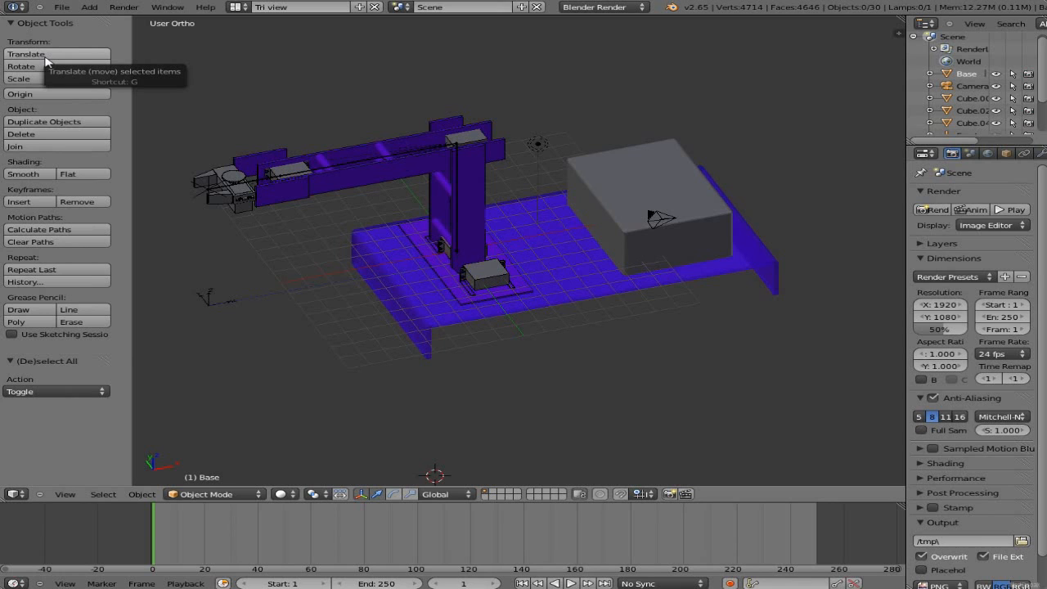
right_click(657, 200)
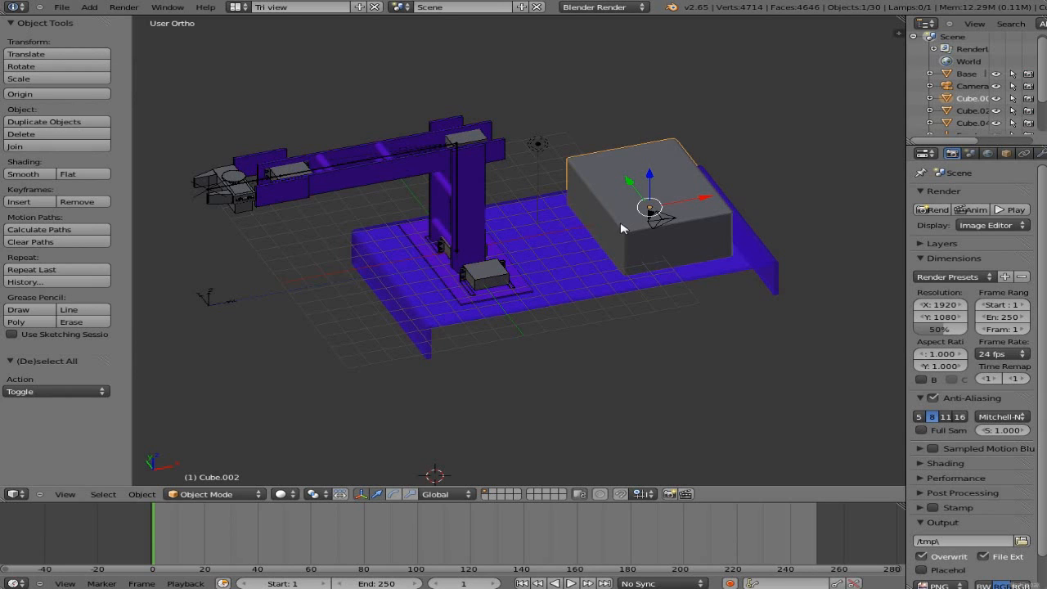
middle_click_drag(560, 306, 537, 313)
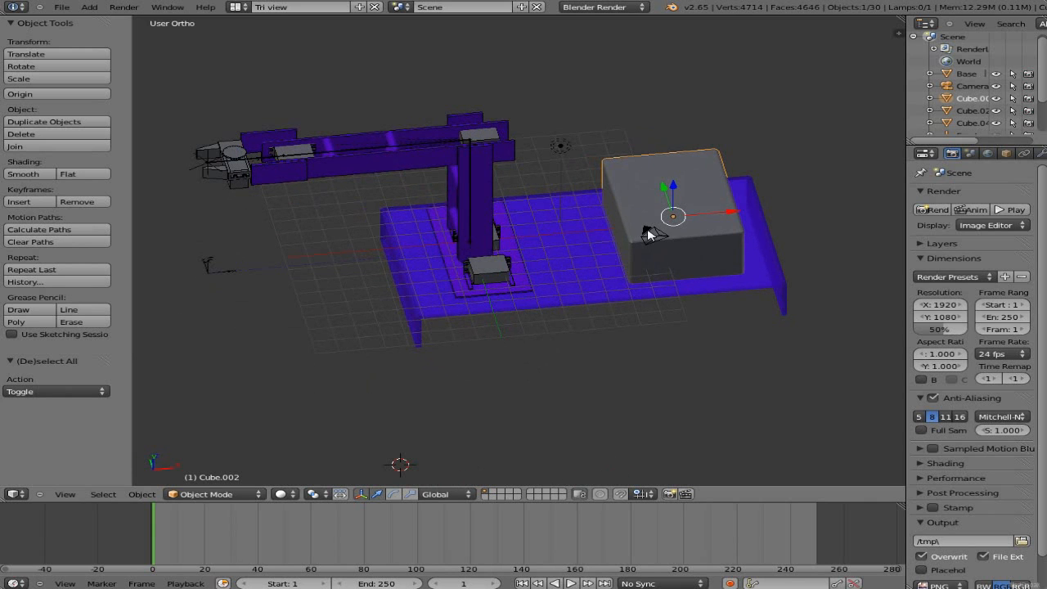
key("g")
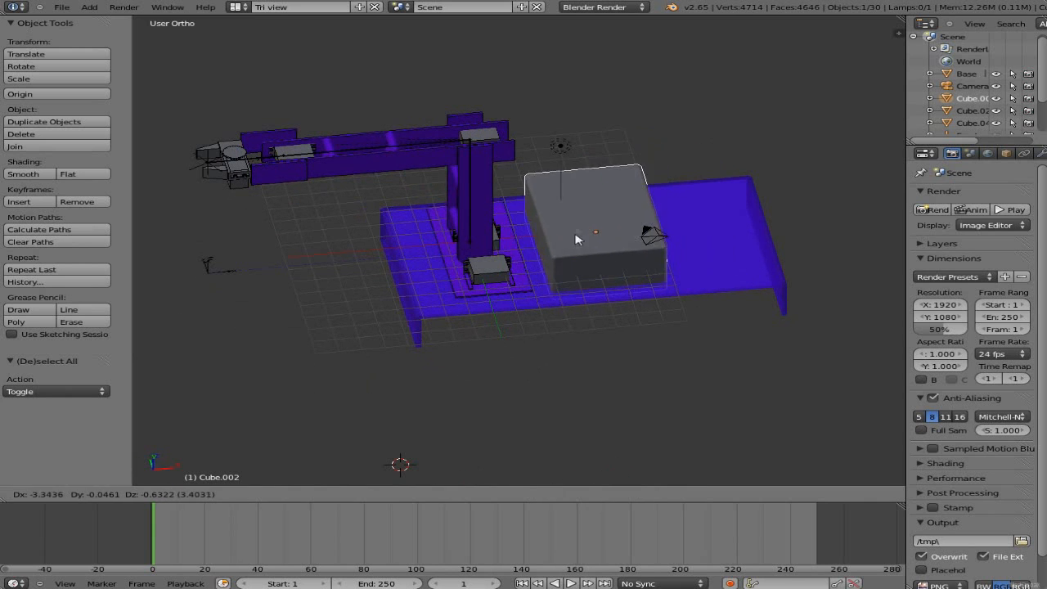
mouse_move(649, 223)
middle_mouse_down()
mouse_move(657, 233)
mouse_move(642, 233)
mouse_move(680, 241)
mouse_move(636, 227)
mouse_move(641, 237)
middle_mouse_up()
left_click(640, 237)
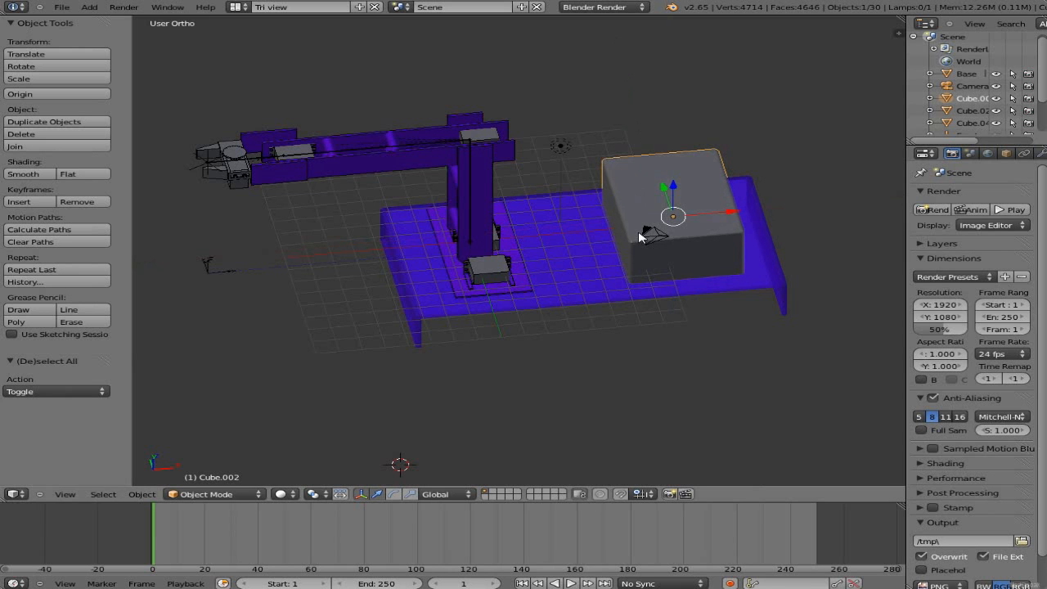
middle_click_drag(716, 395, 365, 360)
key("g")
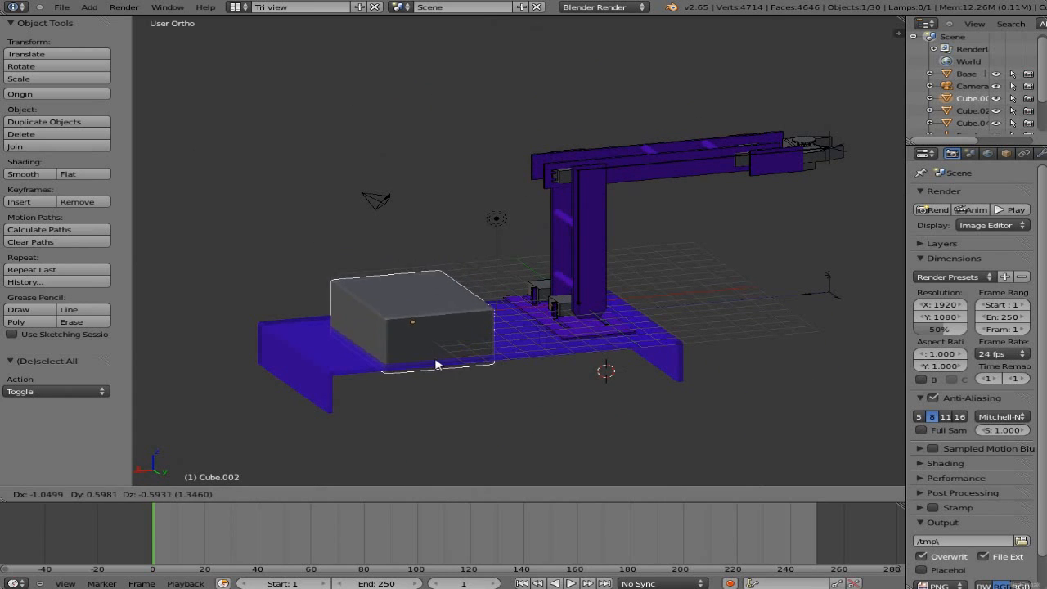
right_click(432, 354)
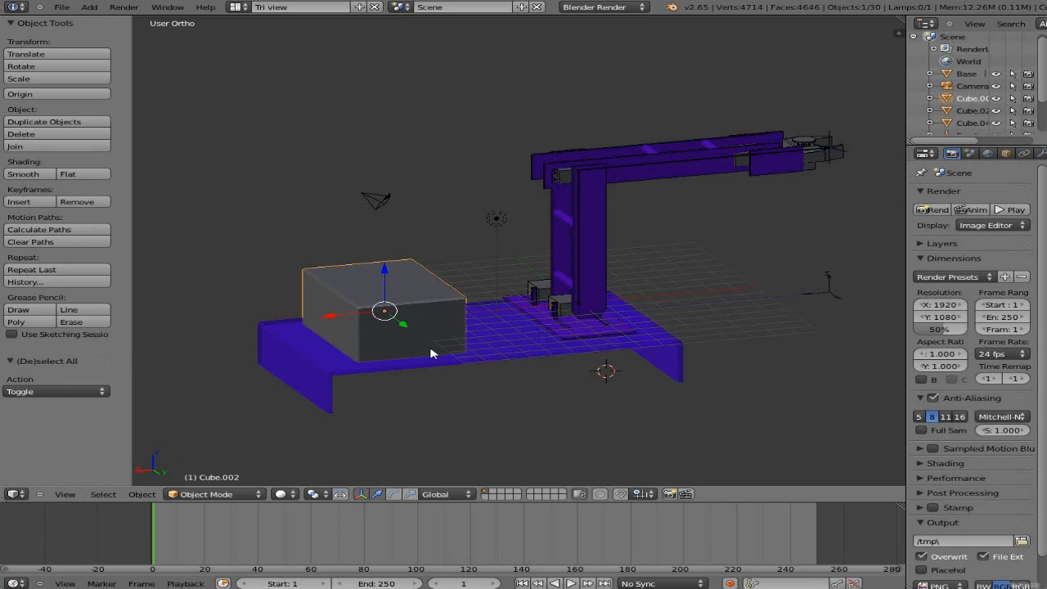
Step: Translate the grey box by about 0.037 along the global Z axis
left_click(82, 54)
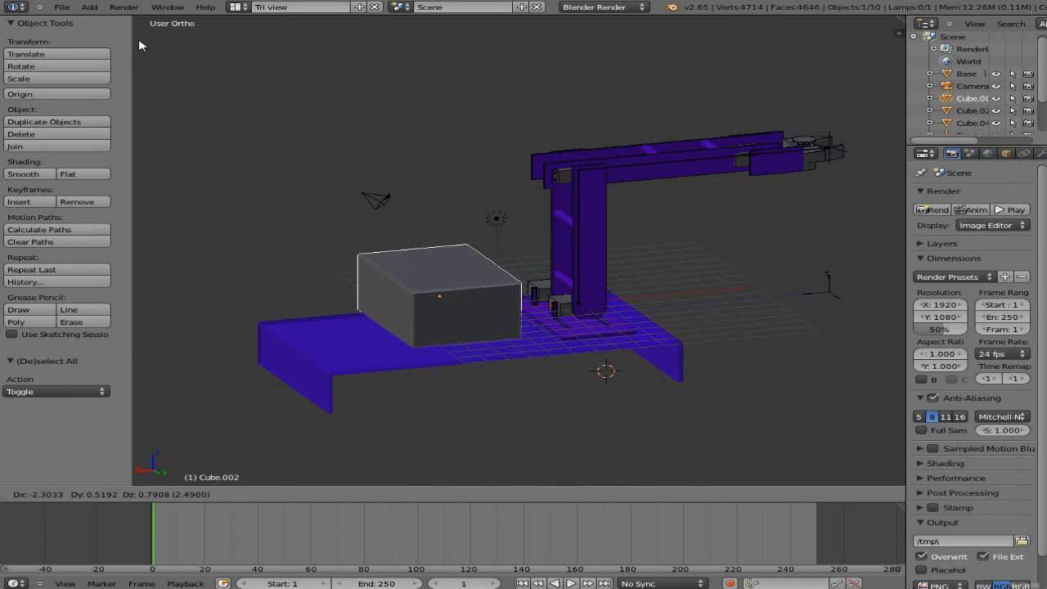
key("x")
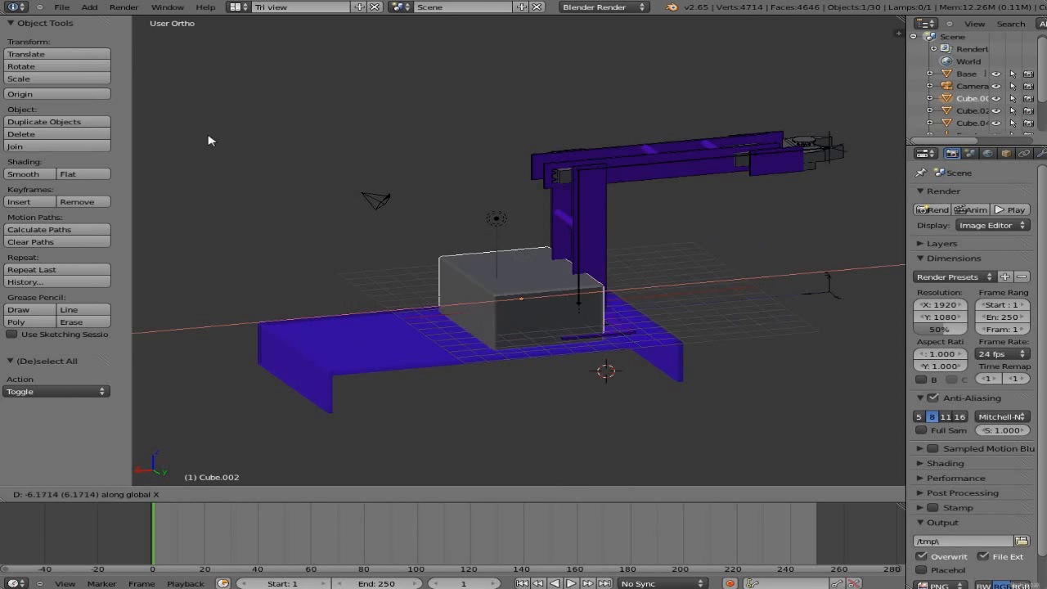
key("y")
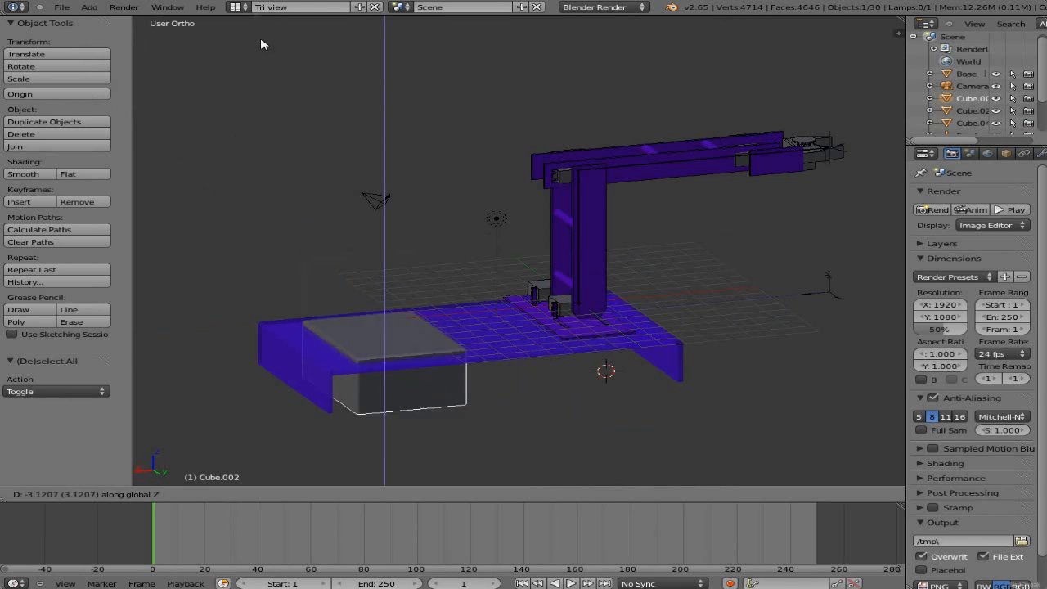
key("z")
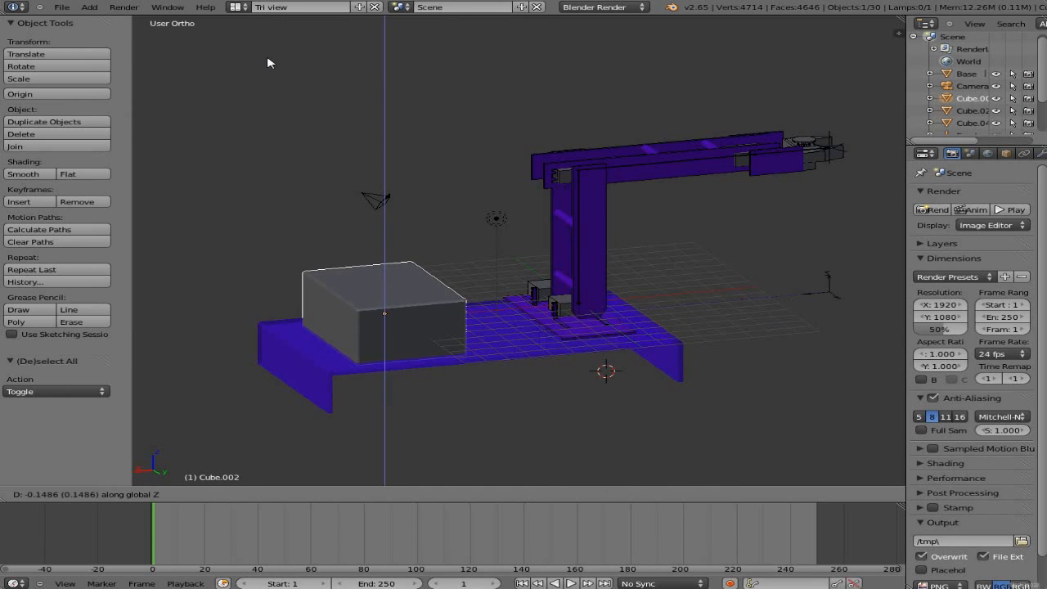
left_click(266, 60)
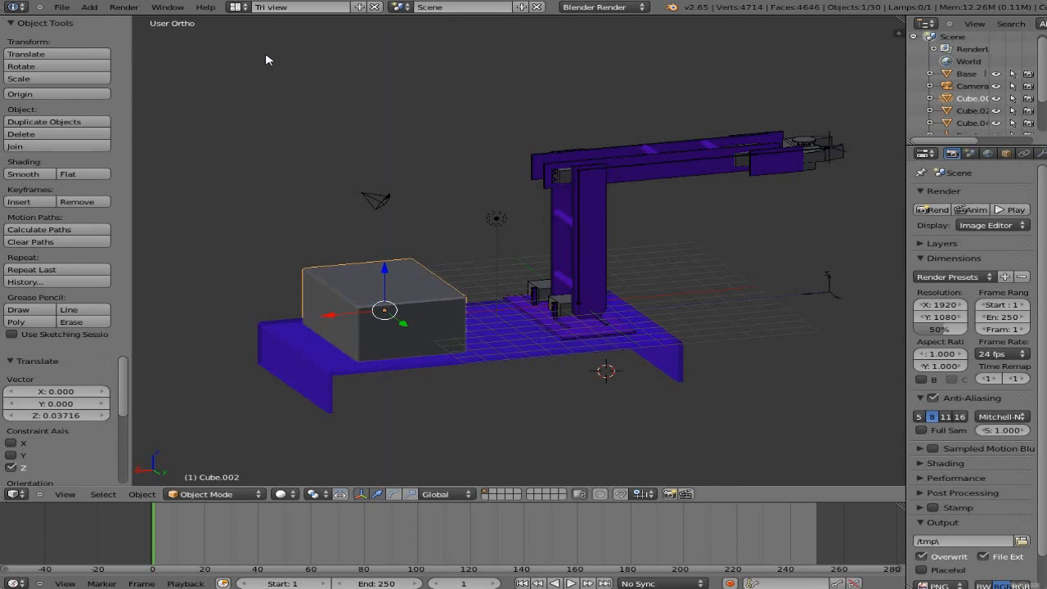
Step: Translate the grey box by about -0.764 along the global X axis
key("g")
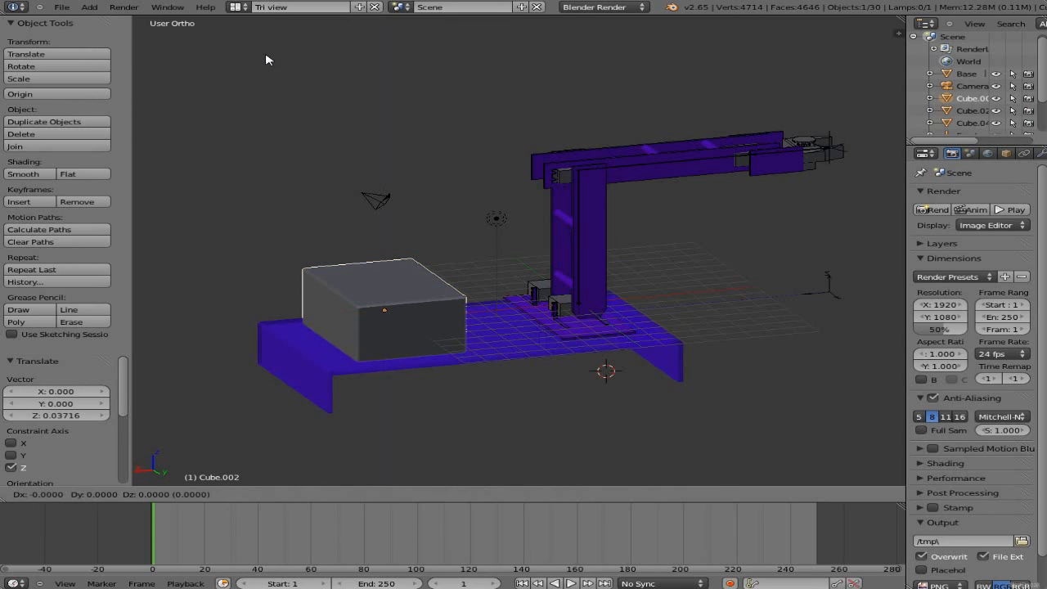
key("x")
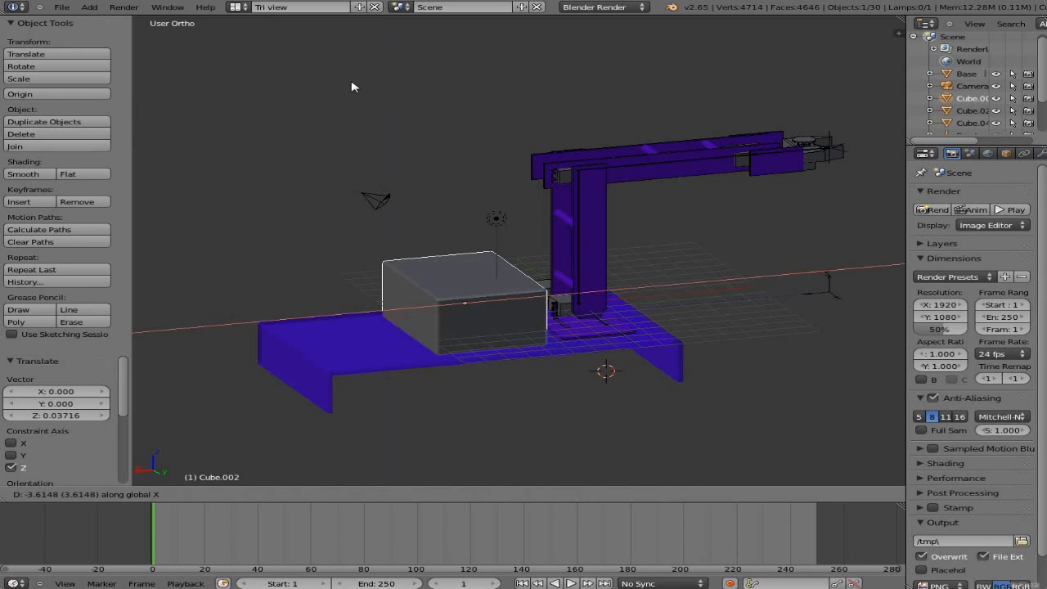
left_click(288, 83)
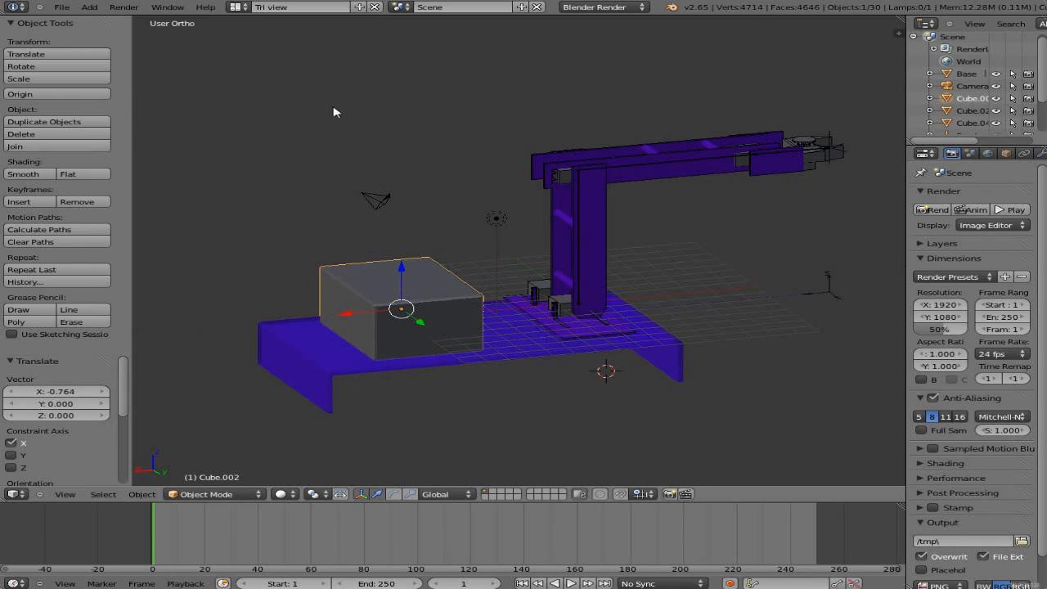
Step: In the top orthographic view, move the grey box freely by about 1.924 in X and 0.665 in Y
middle_click_drag(482, 439, 812, 435)
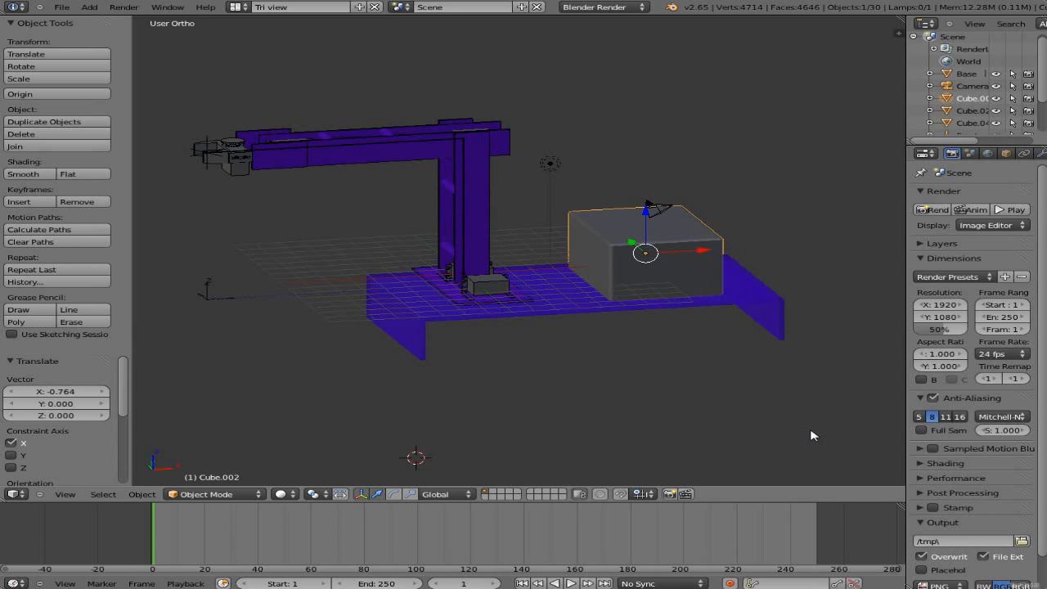
key("KP_7")
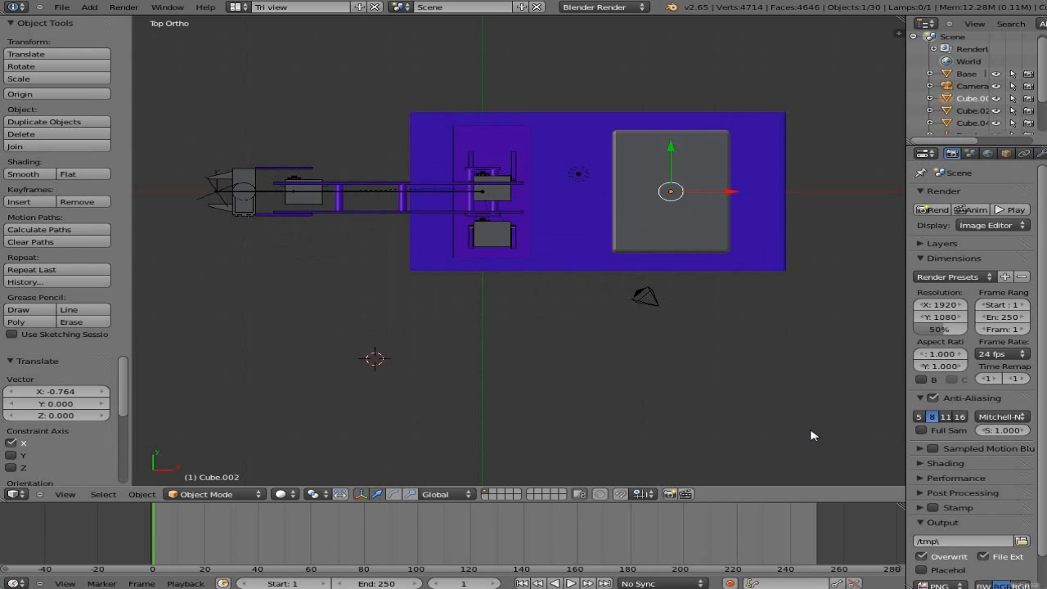
key("KP_5")
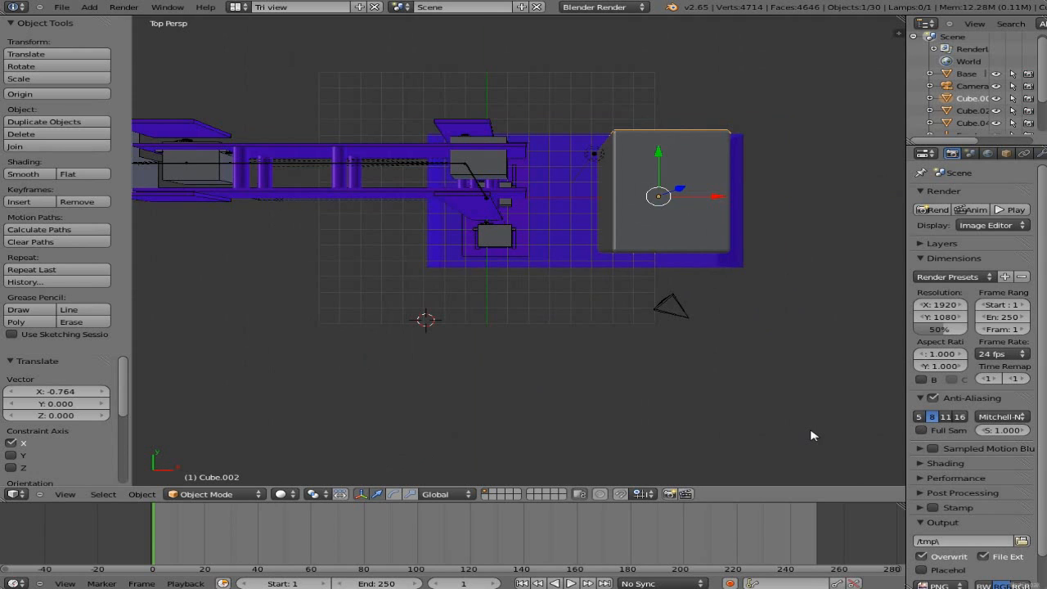
key("KP_5")
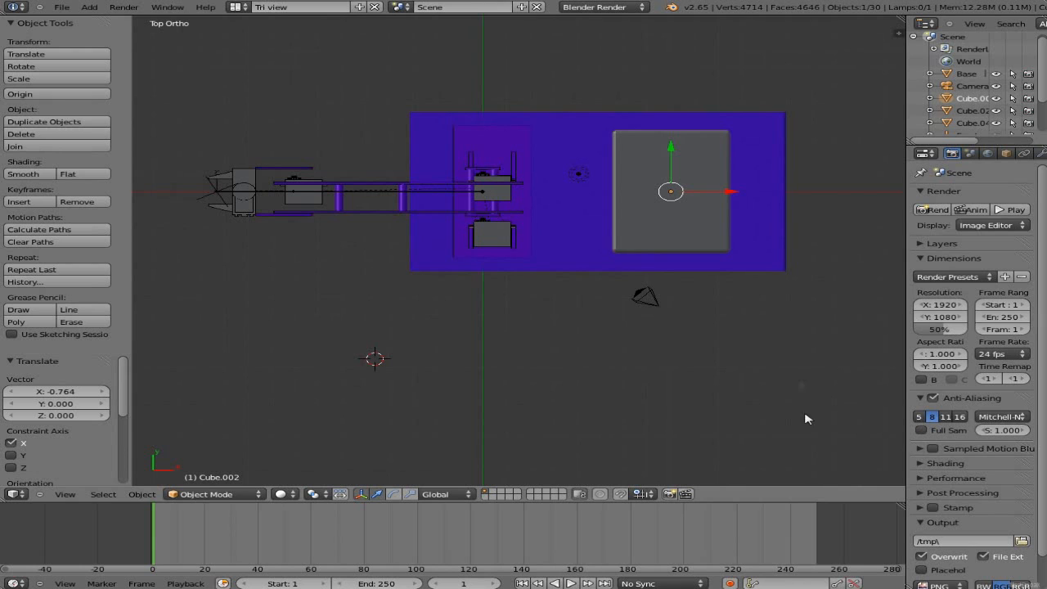
key("b")
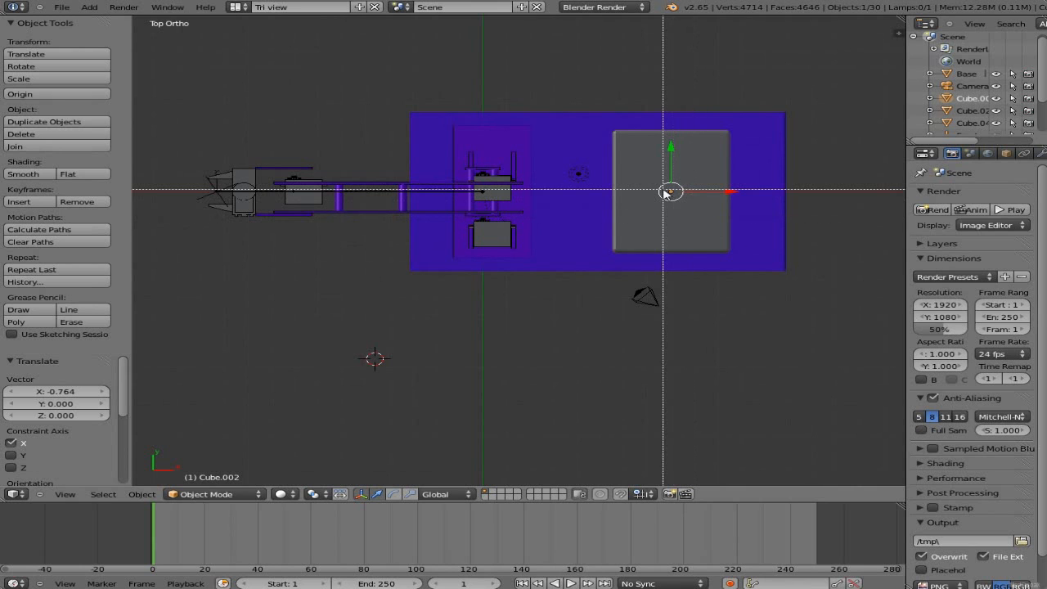
key("Escape")
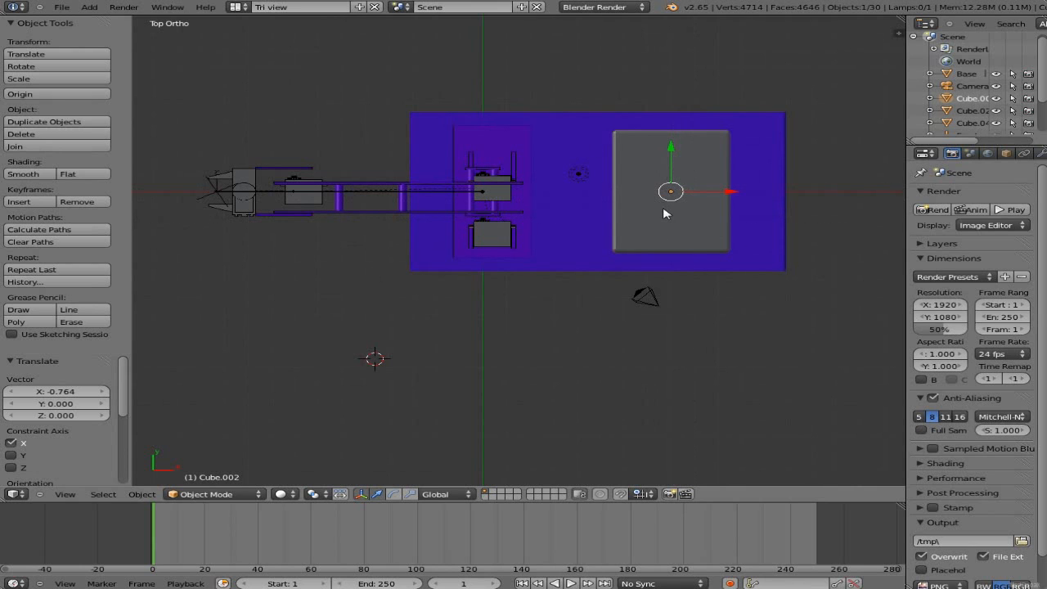
left_click(689, 221)
left_click(57, 54)
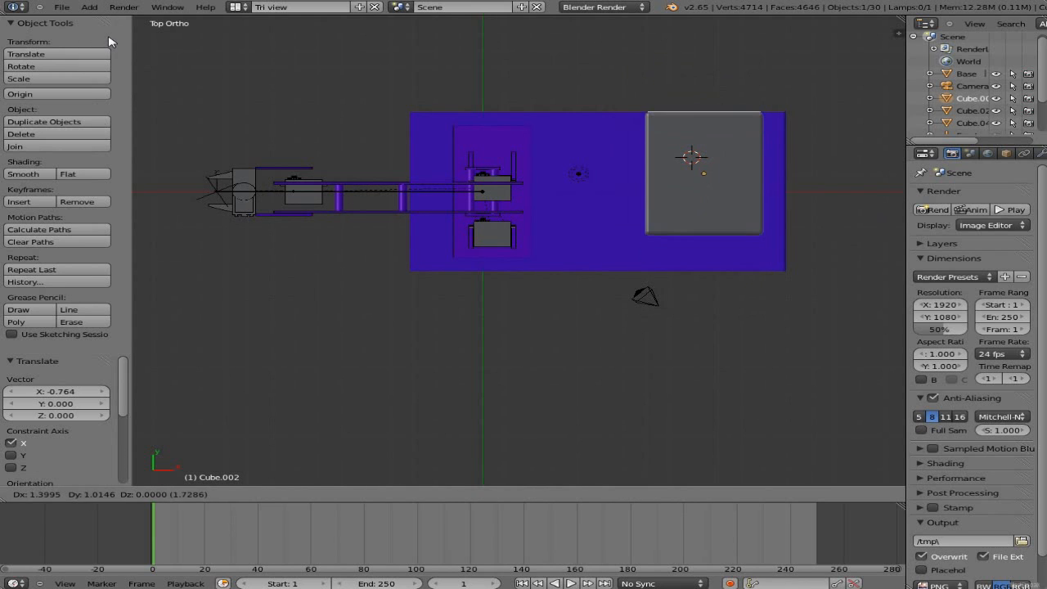
key("Escape")
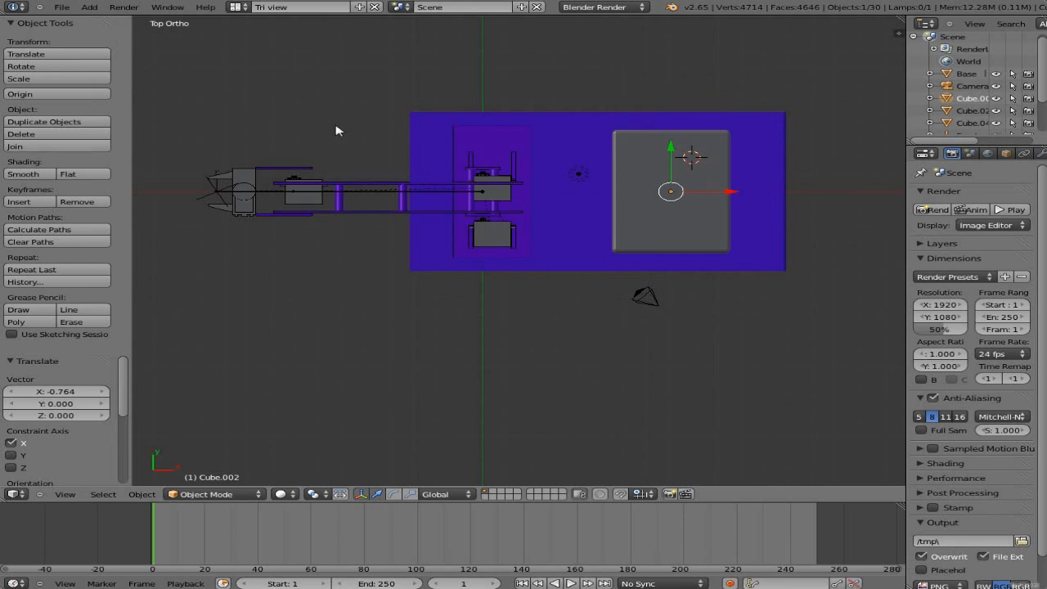
key("g")
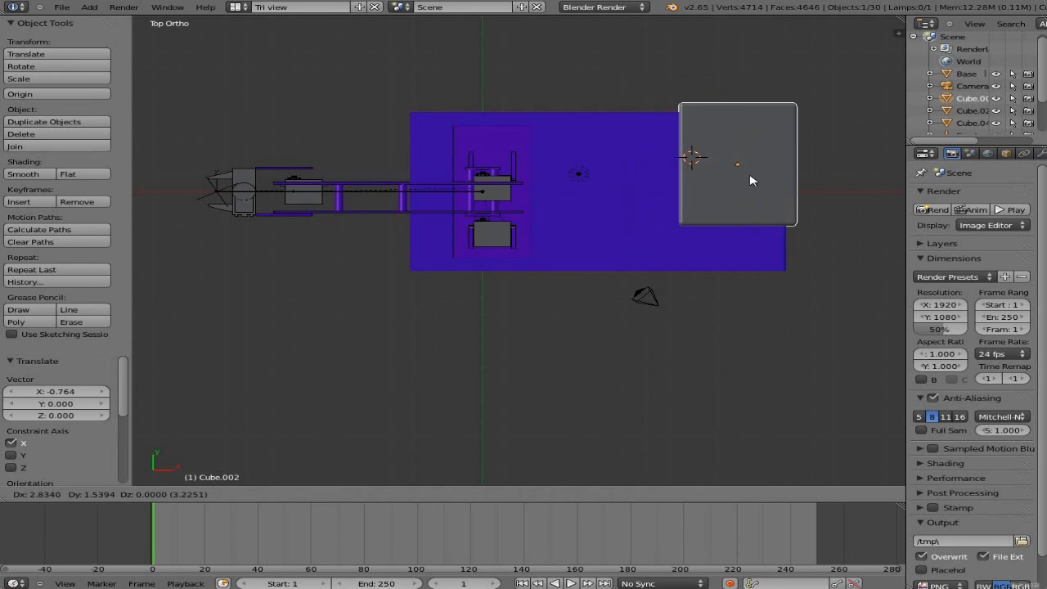
left_click(732, 167)
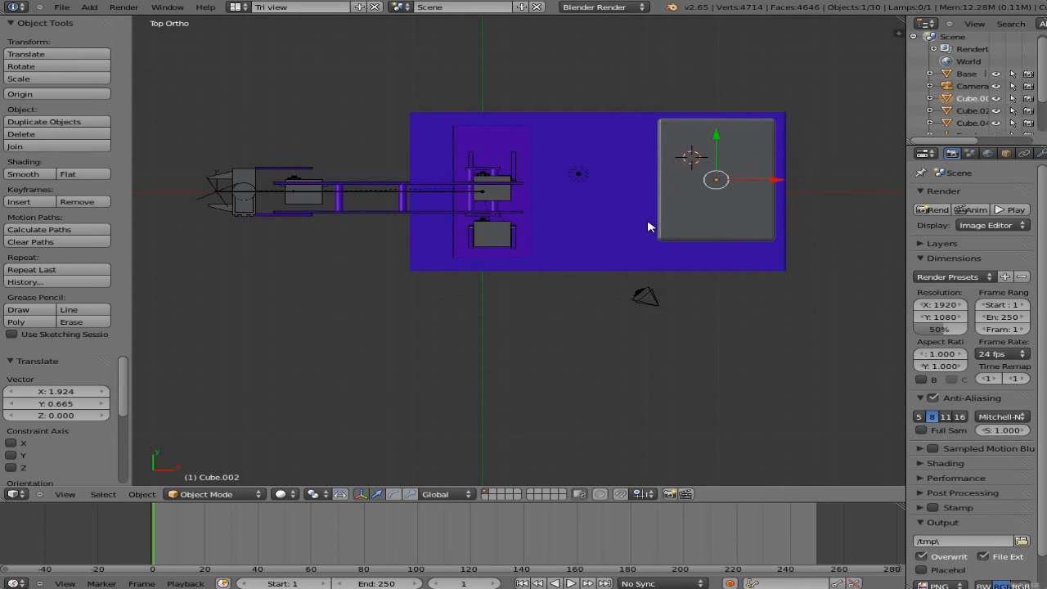
Step: In perspective view, adjust the grey box's X location to about 7.685 through its object transform values
key("KP_2")
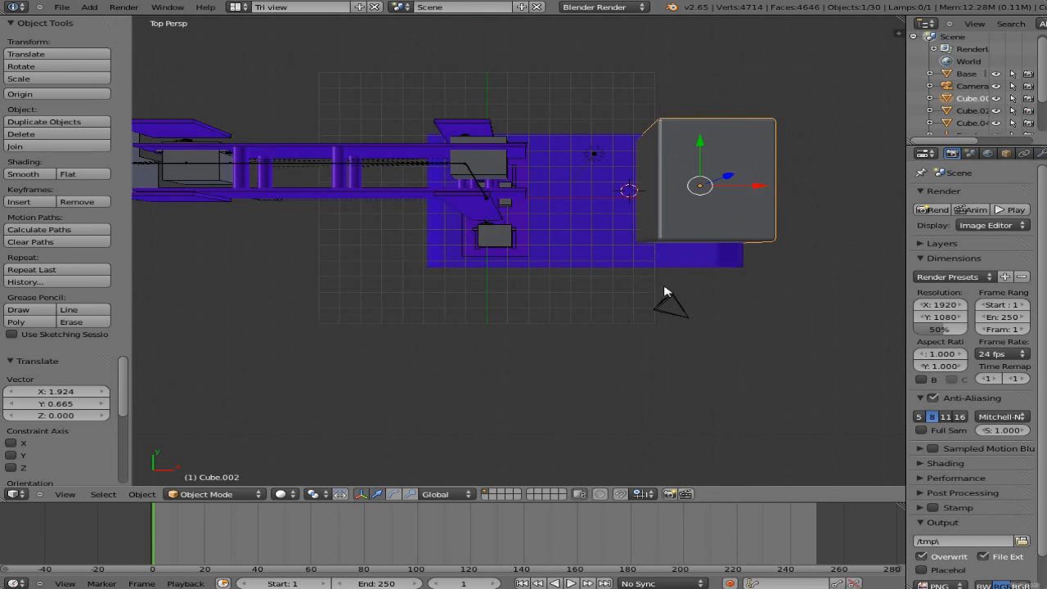
middle_click_drag(675, 344, 699, 245)
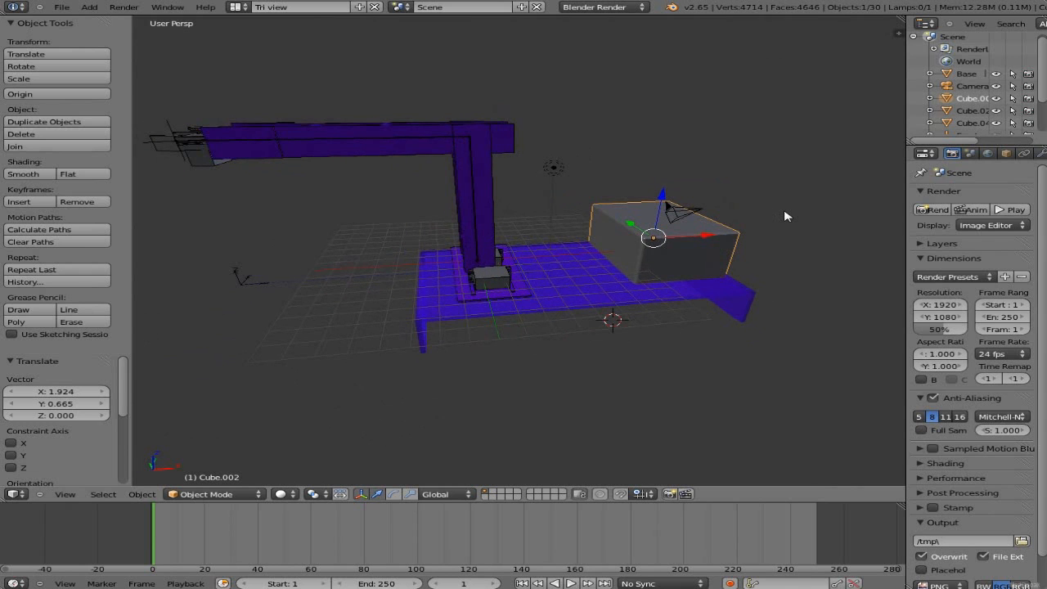
left_click(1006, 153)
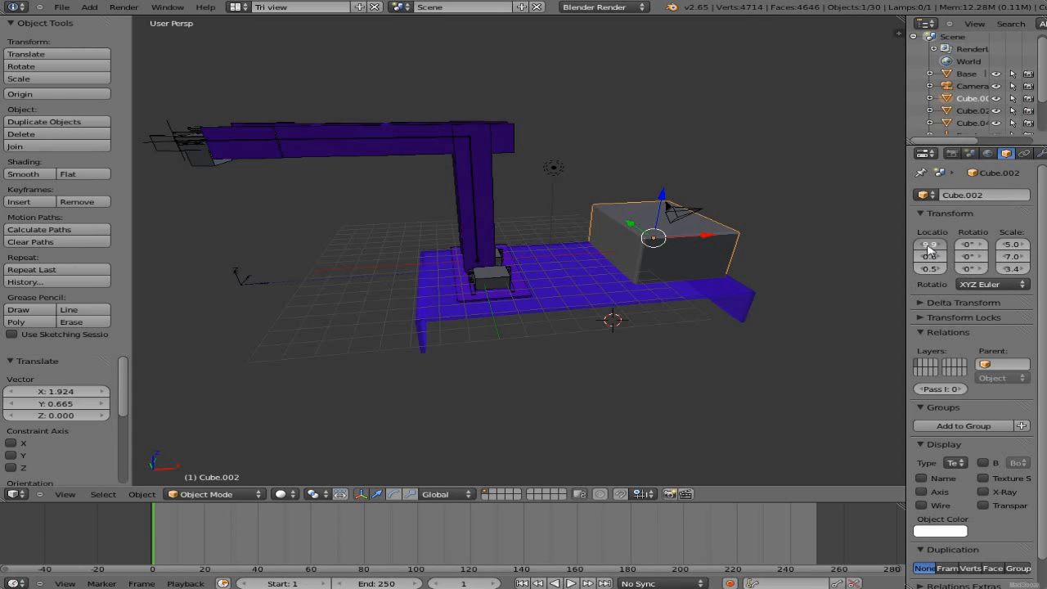
left_click_drag(932, 245, 965, 244)
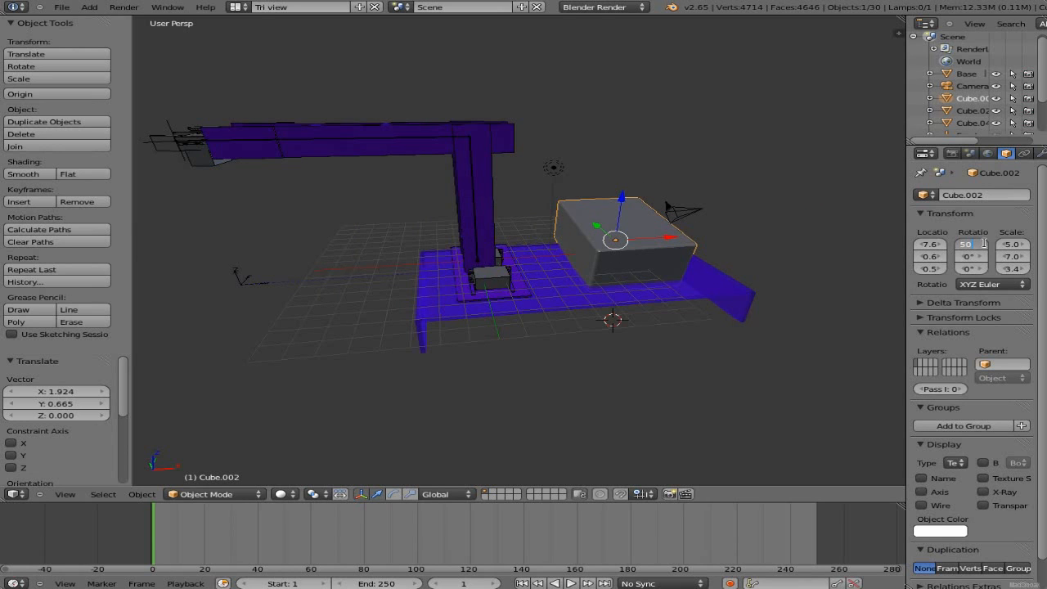
Step: Rotate the grey box about its X axis to about 137.4° by trying several values and undoing the last change
left_click(1011, 243)
type("0")
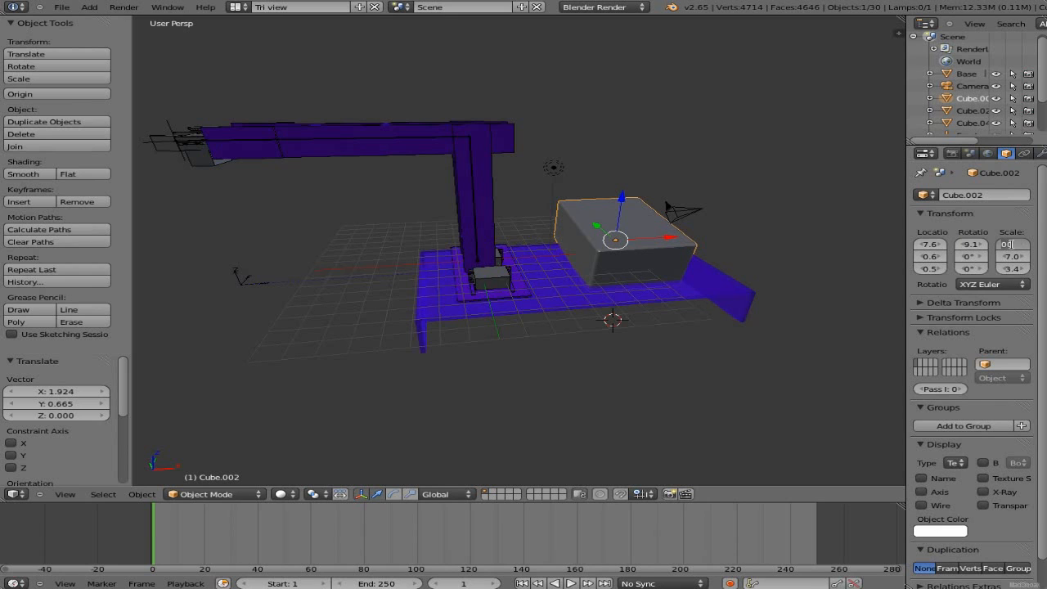
left_click_drag(1004, 244, 973, 245)
left_click(628, 263)
left_click(973, 245)
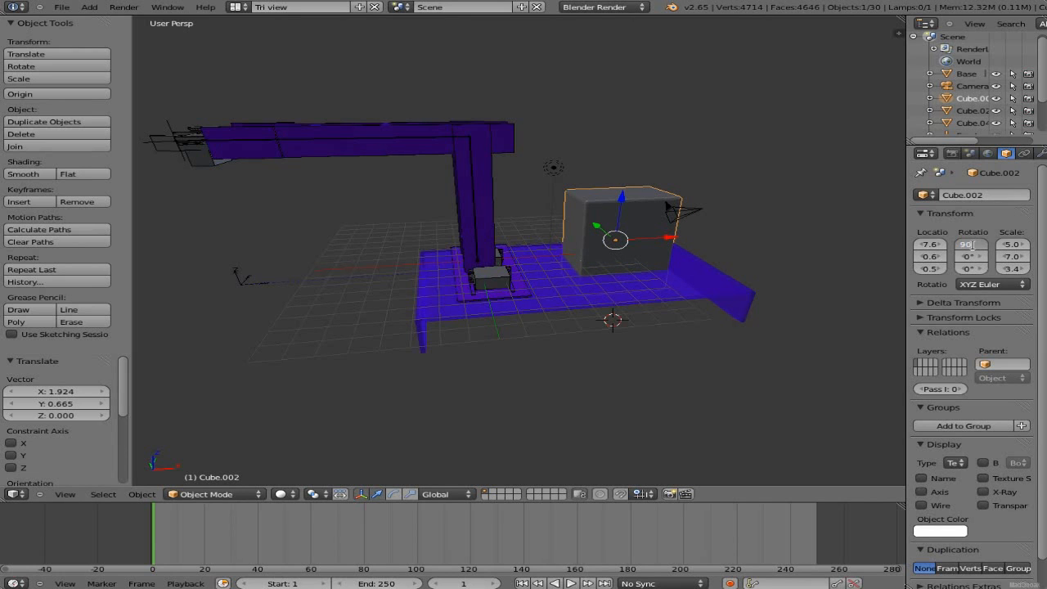
key("Escape")
key("ctrl+z")
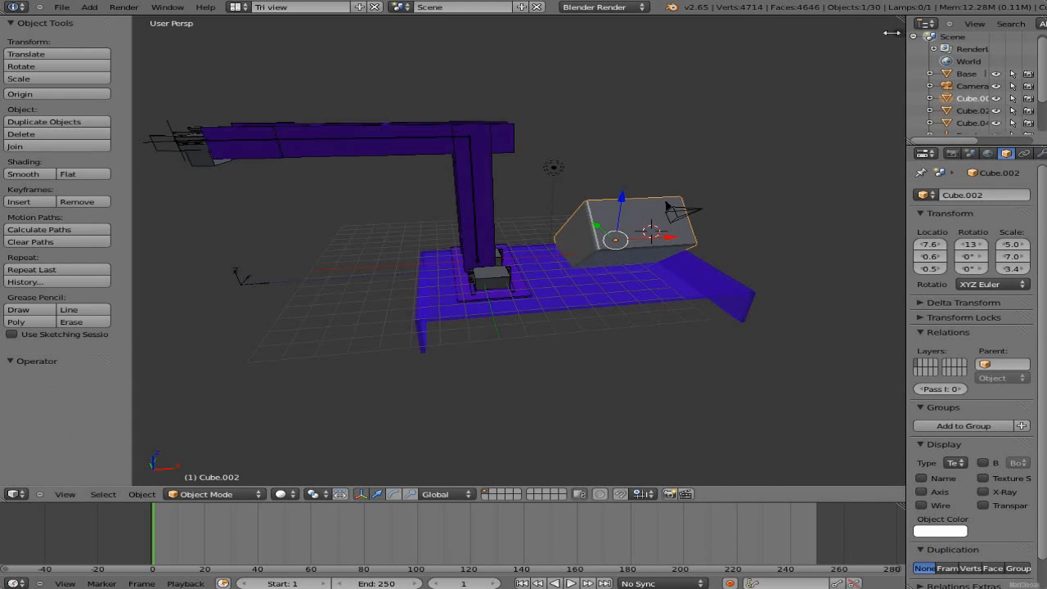
Step: Set the grey box's X location to 11.68542 through the 3D view's numeric transform values
key("n")
scroll(883, 109, "up", 8)
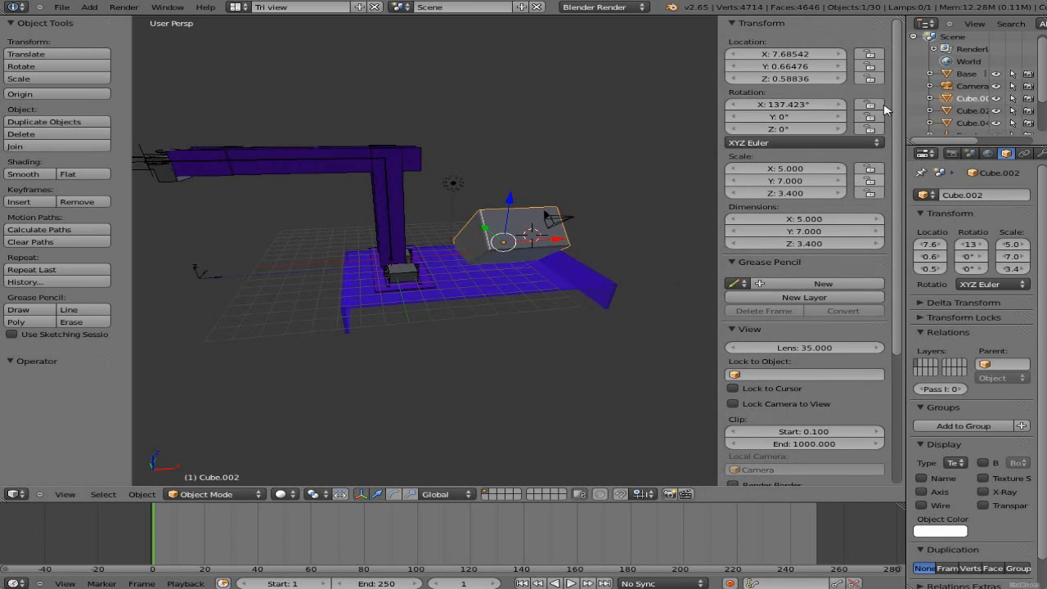
left_click(785, 54)
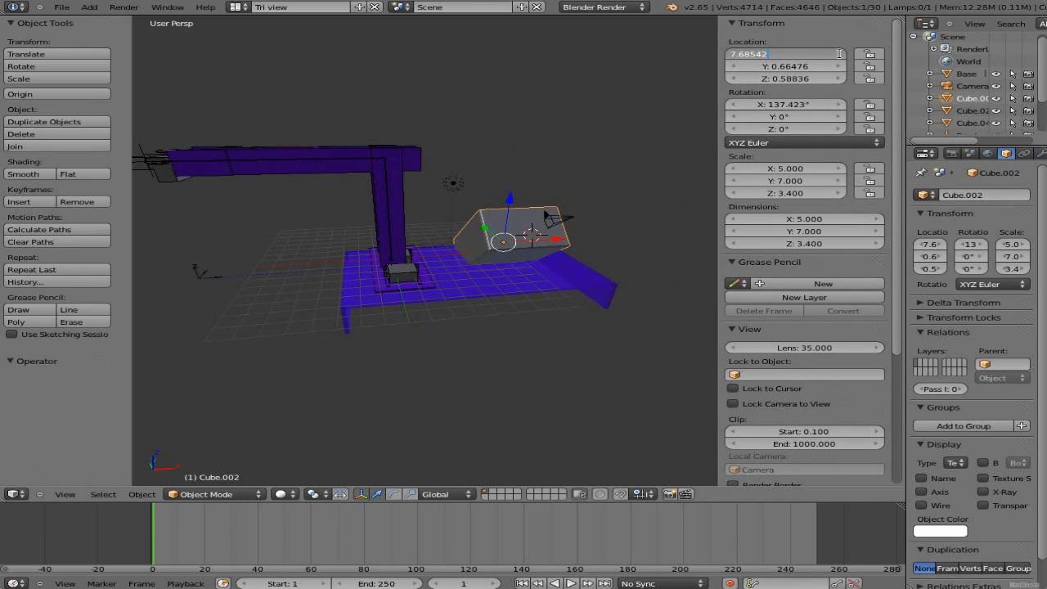
left_click(734, 54)
key("Delete")
type("11")
key("Return")
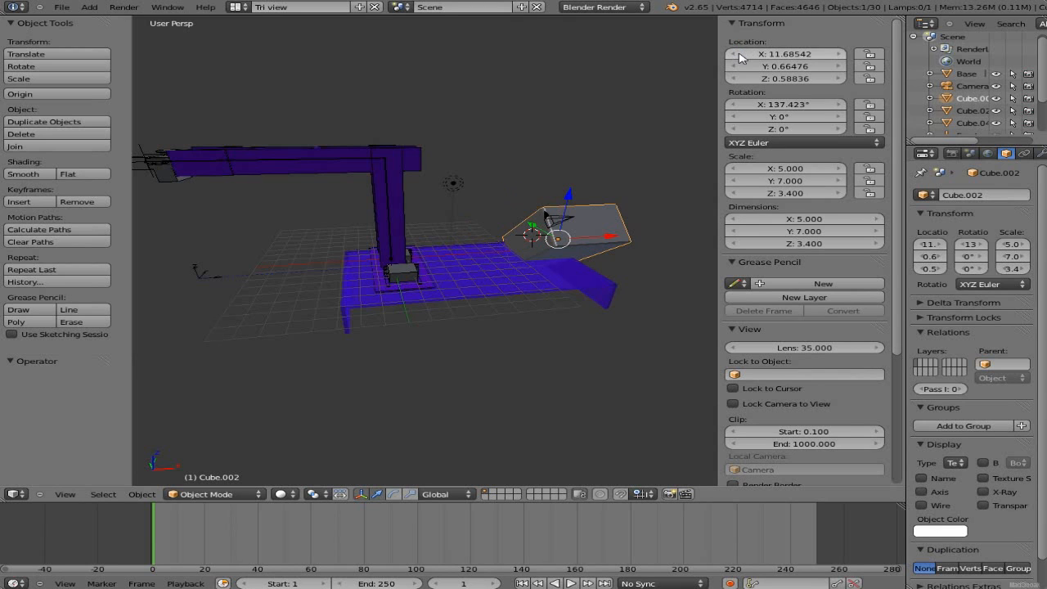
Step: Adjust the grey box to about X 7.925, Y -2.615, Z 0.830 with a 180° X rotation, and hide the 3D view's numeric values
mouse_move(843, 54)
left_mouse_down()
mouse_move(811, 59)
mouse_move(857, 61)
mouse_move(847, 61)
left_mouse_up()
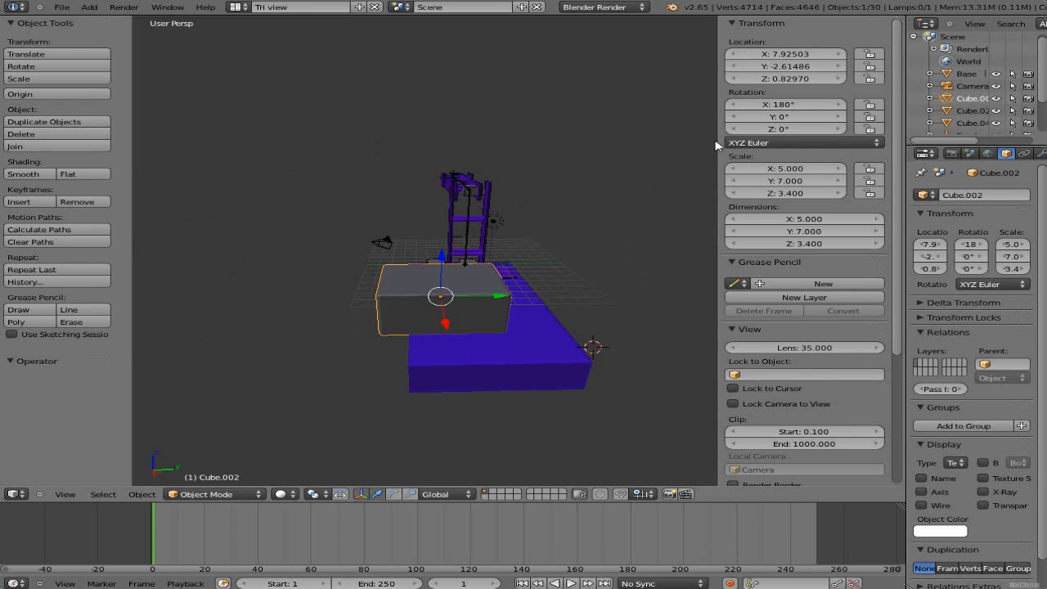
left_click_drag(712, 142, 891, 160)
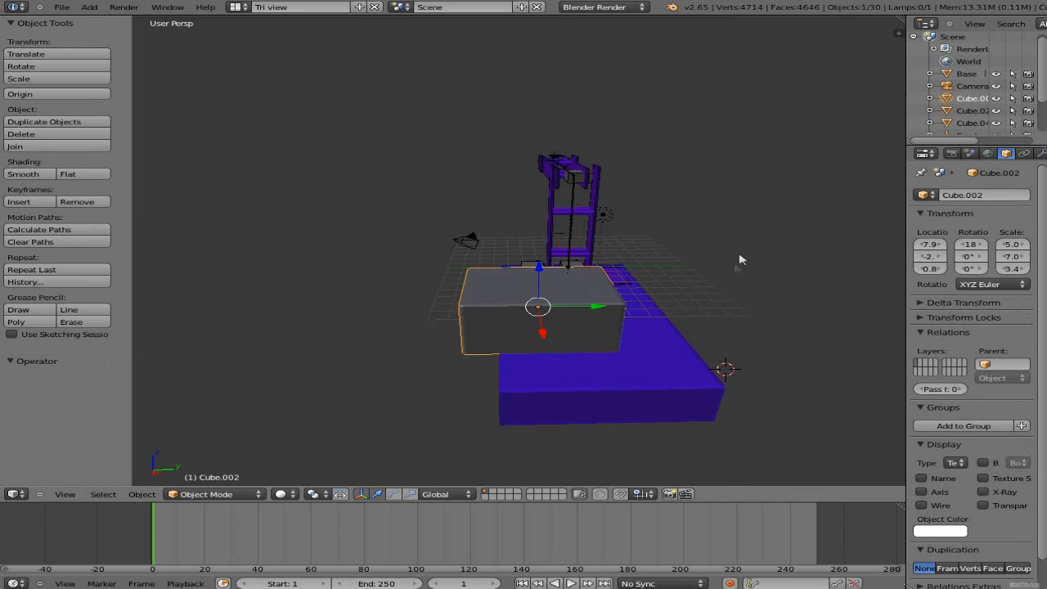
Step: Turn the 3D transform manipulator off and back on for the grey box
middle_click_drag(738, 294, 888, 292)
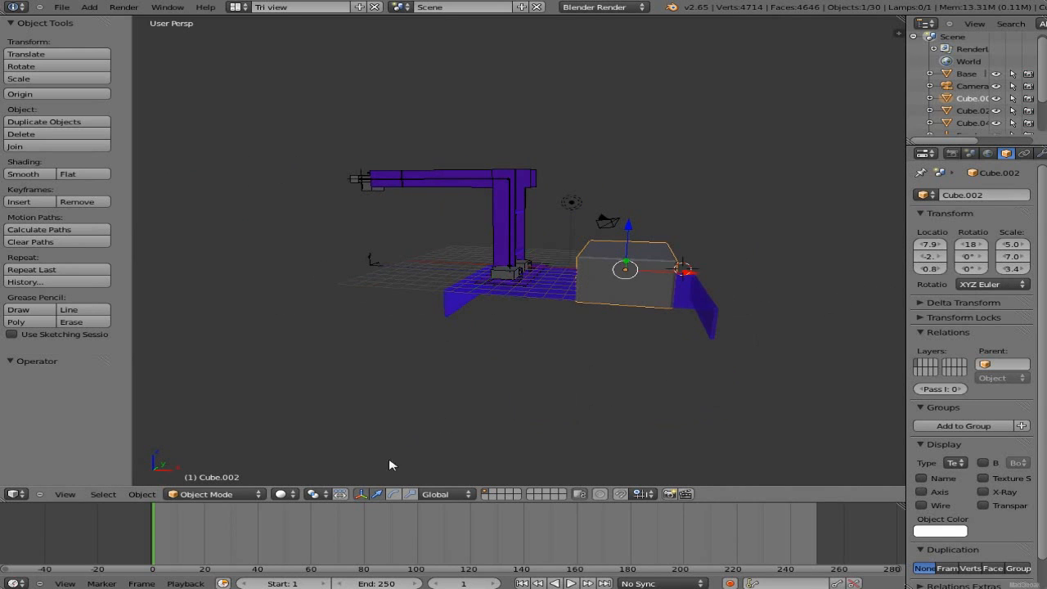
left_click(362, 494)
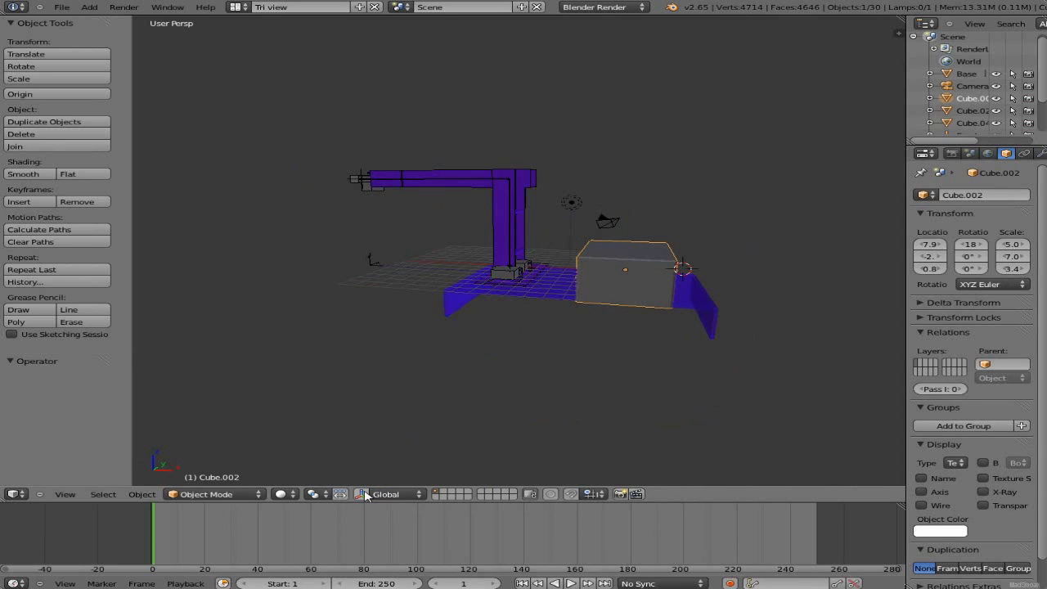
left_click(364, 494)
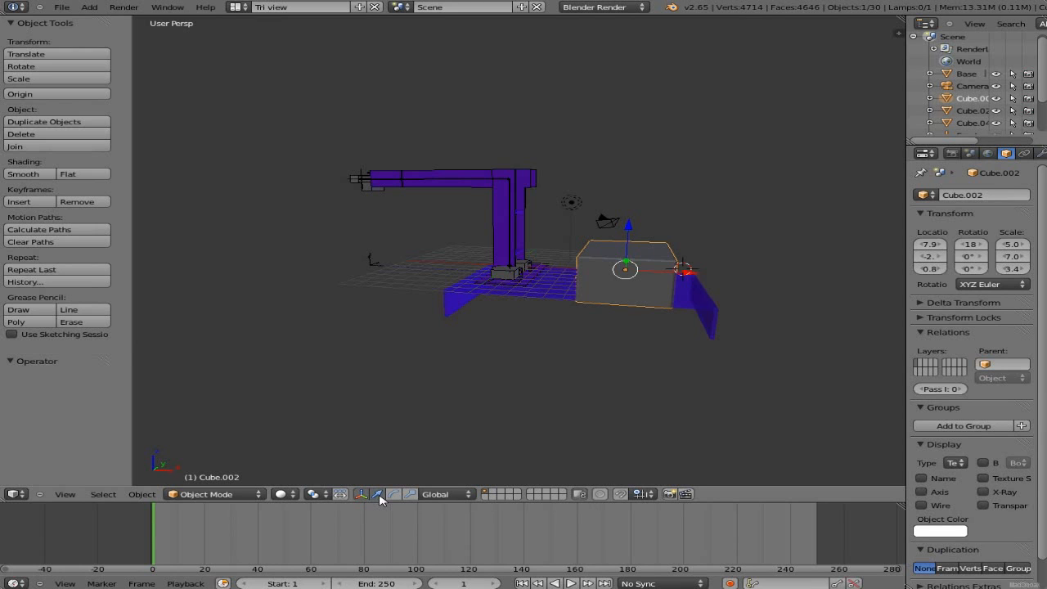
Step: Move the grey box about 0.186 along its local Y axis, using the Local transform orientation
mouse_move(633, 276)
left_mouse_down()
mouse_move(636, 234)
mouse_move(640, 273)
left_mouse_up()
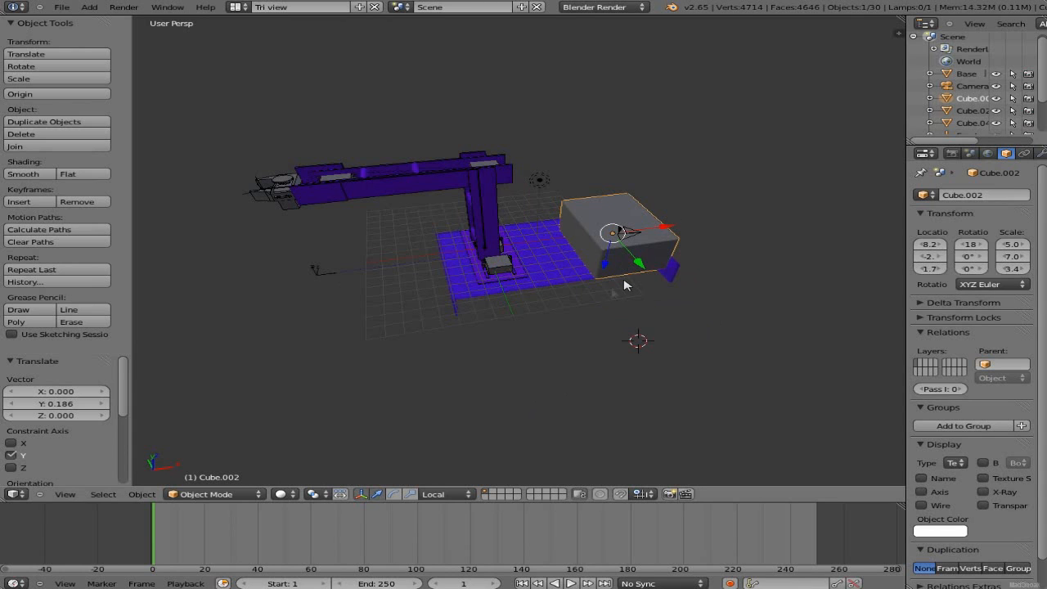
left_click(449, 494)
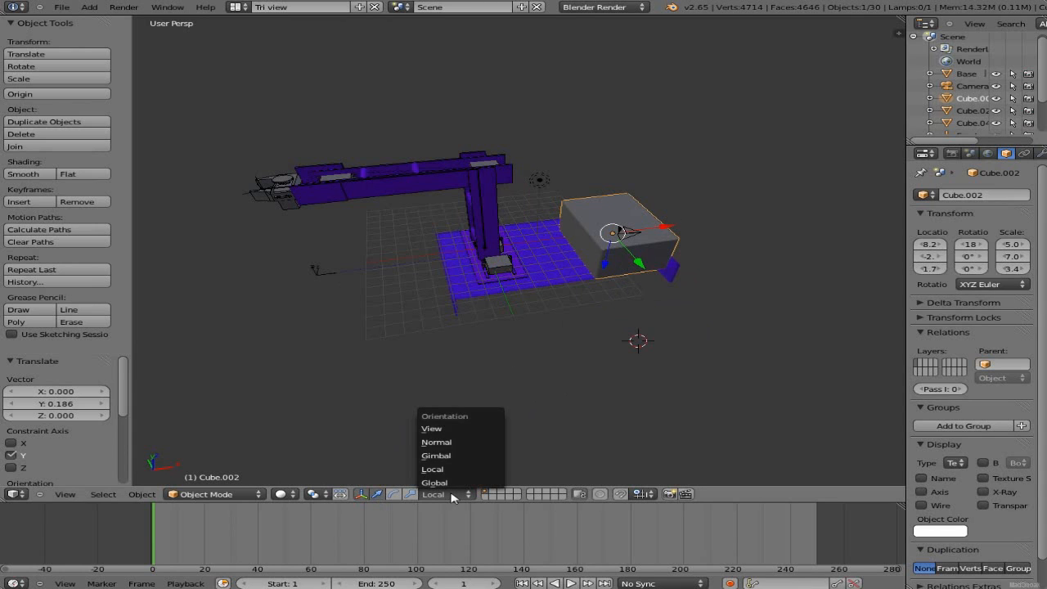
left_click(449, 468)
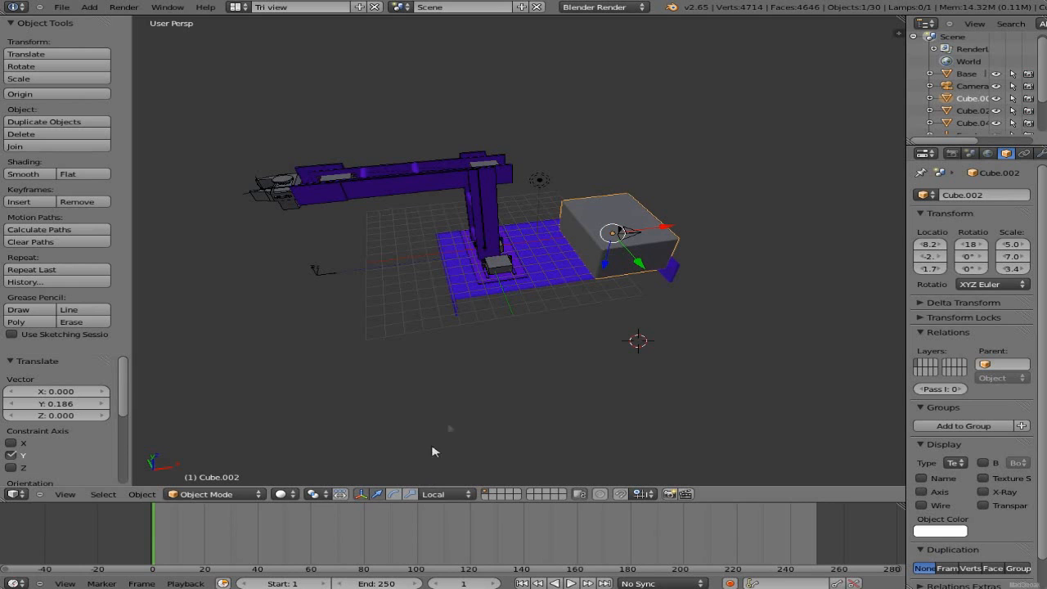
Step: Move the grey box along its individual local axes, including about 0.010 in X and -1.053 in Z
left_click_drag(641, 270, 603, 261)
mouse_move(659, 230)
left_mouse_down()
mouse_move(683, 231)
mouse_move(654, 228)
mouse_move(664, 229)
left_mouse_up()
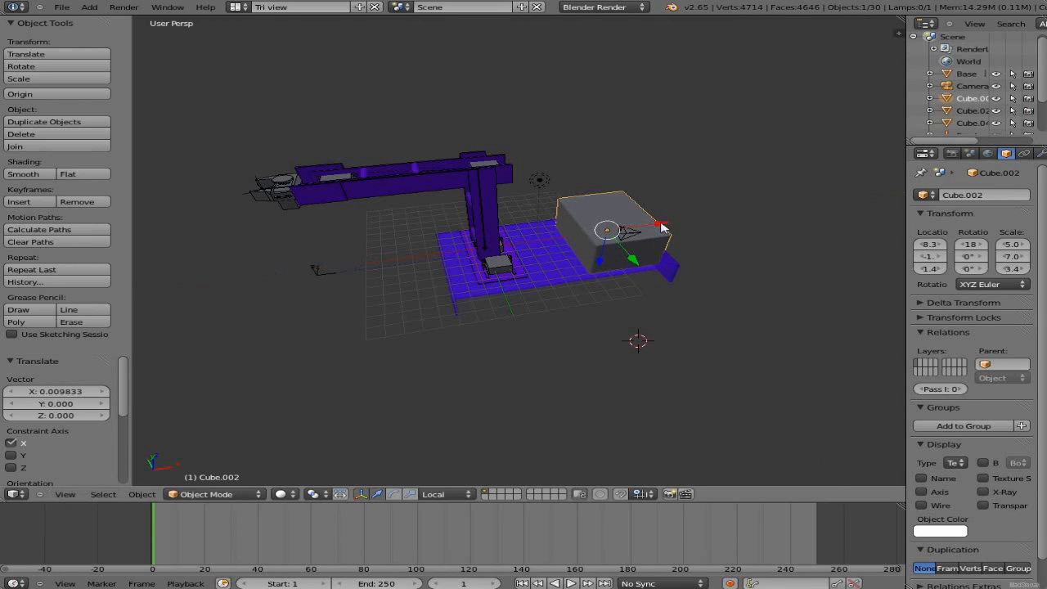
middle_click_drag(733, 325, 648, 310)
left_click_drag(670, 303, 645, 289)
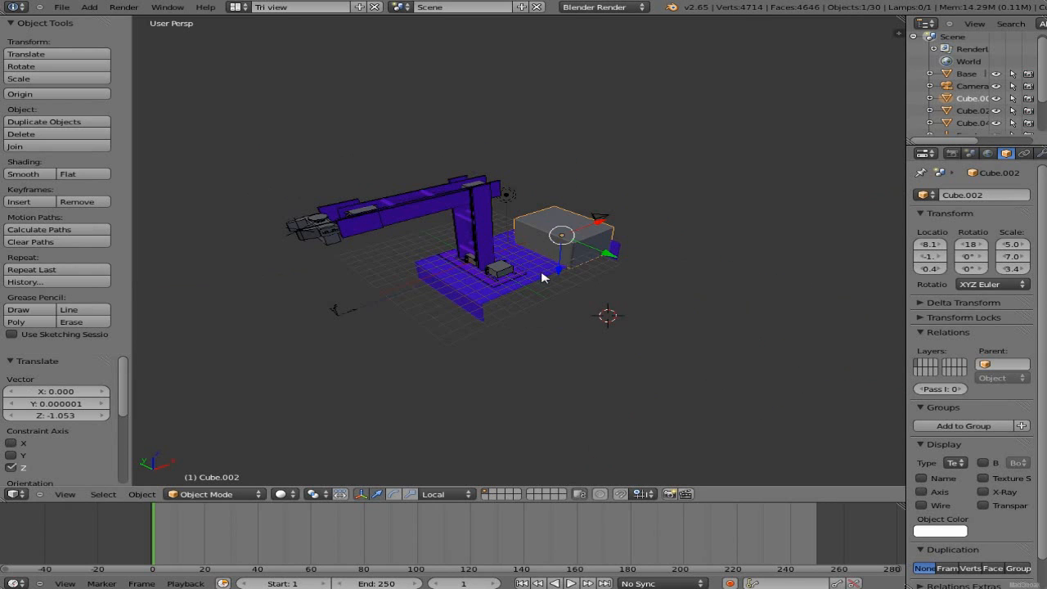
Step: Select the grey box together with the small grey block at the arm's base, and try moving both along the Y axis
right_click(542, 278, "shift")
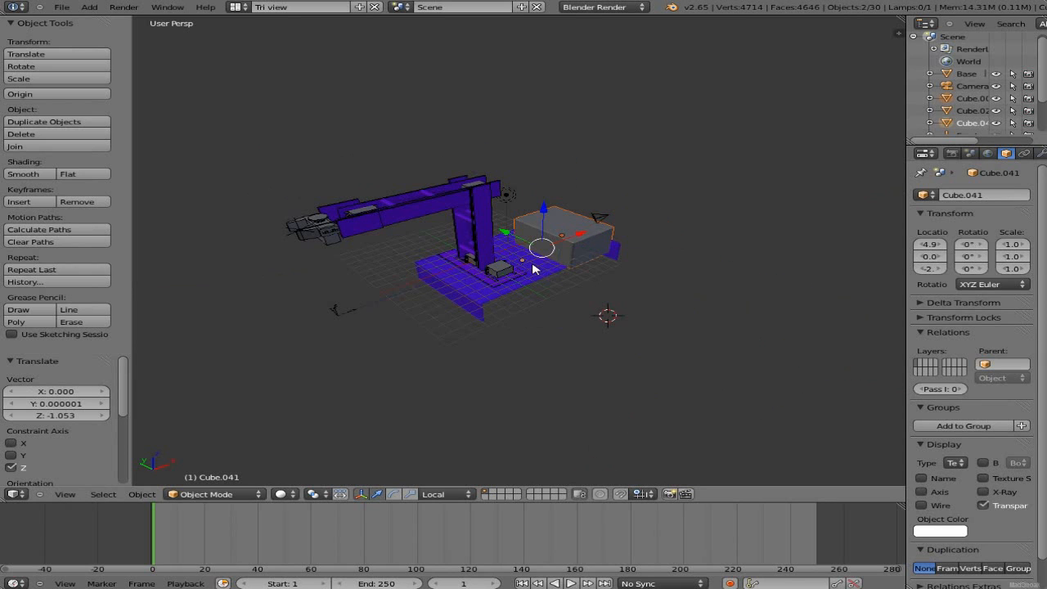
right_click(532, 270)
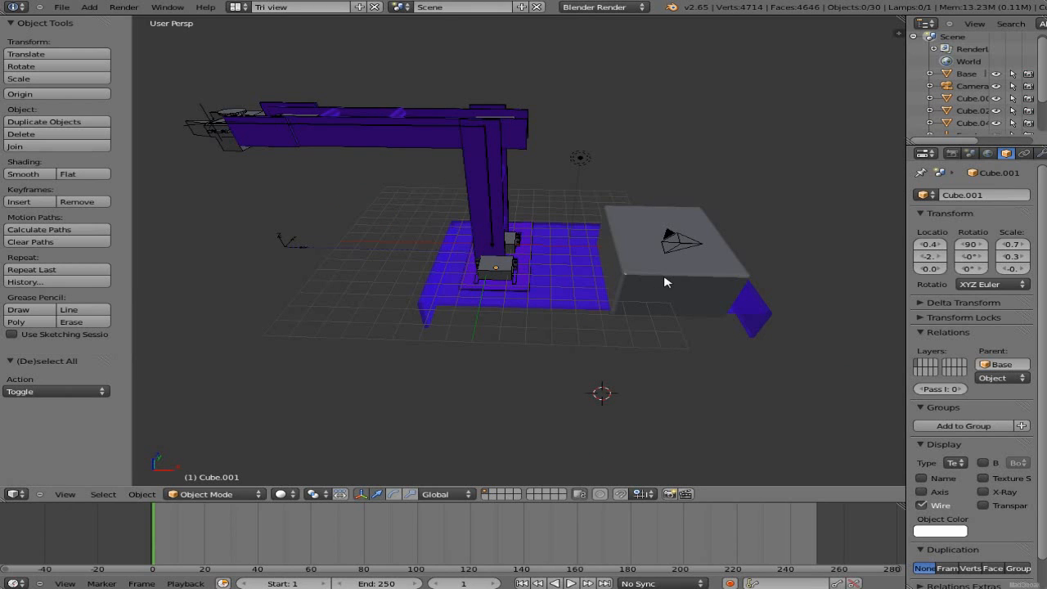
right_click(664, 281)
right_click(495, 271, "shift")
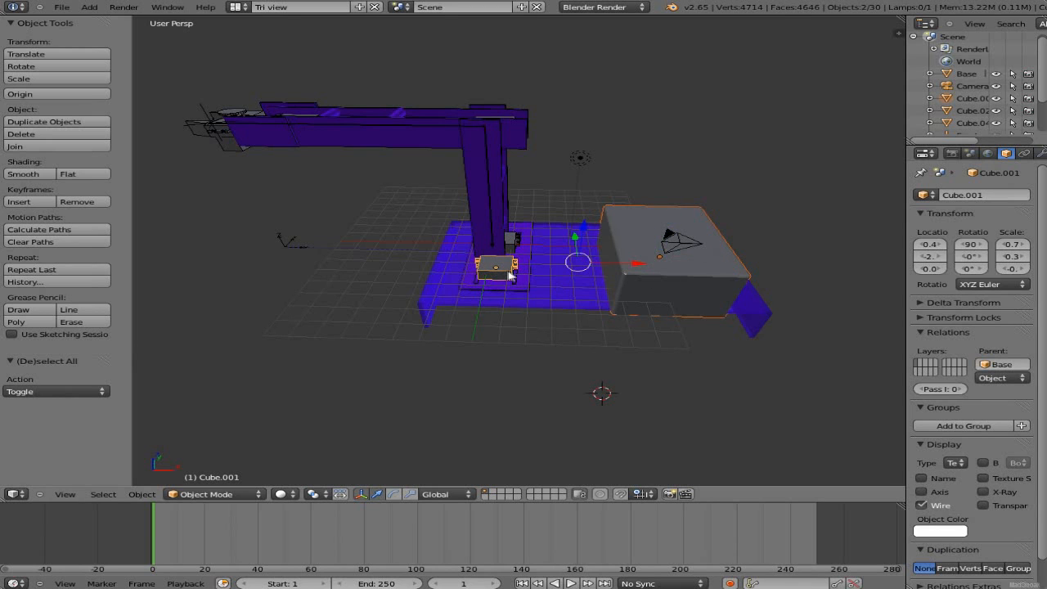
left_click_drag(571, 238, 575, 255)
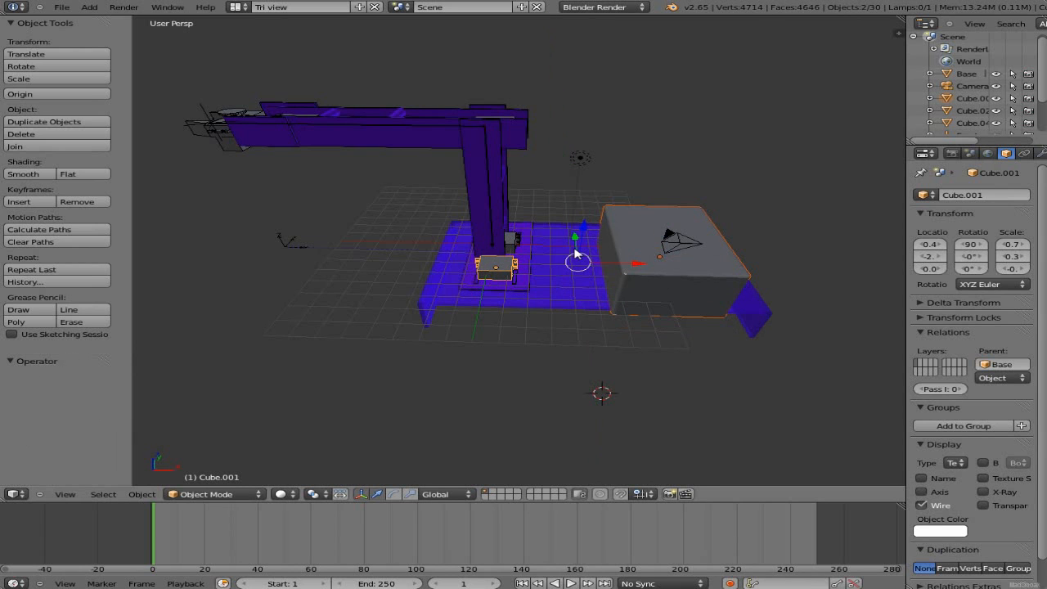